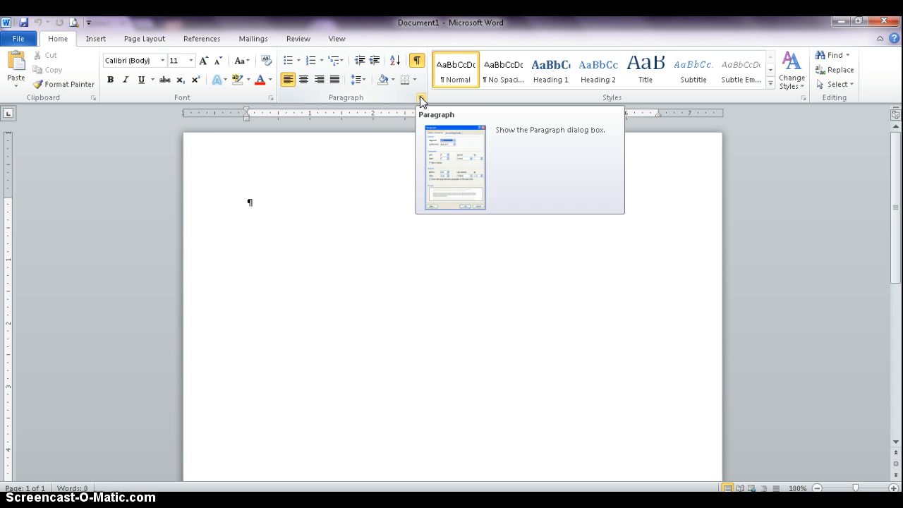
- Set a left-aligned tab stop at 1.5 inches with no leader for the empty paragraph
click(421, 99)
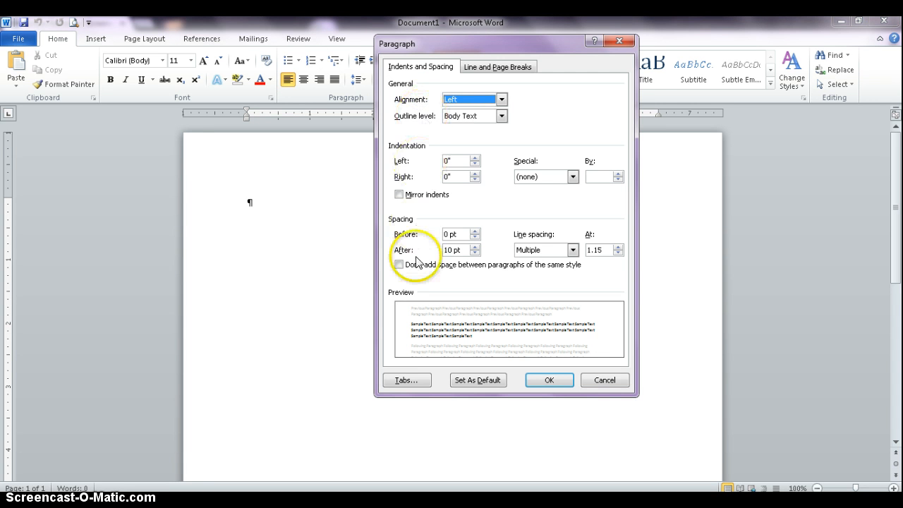
click(404, 381)
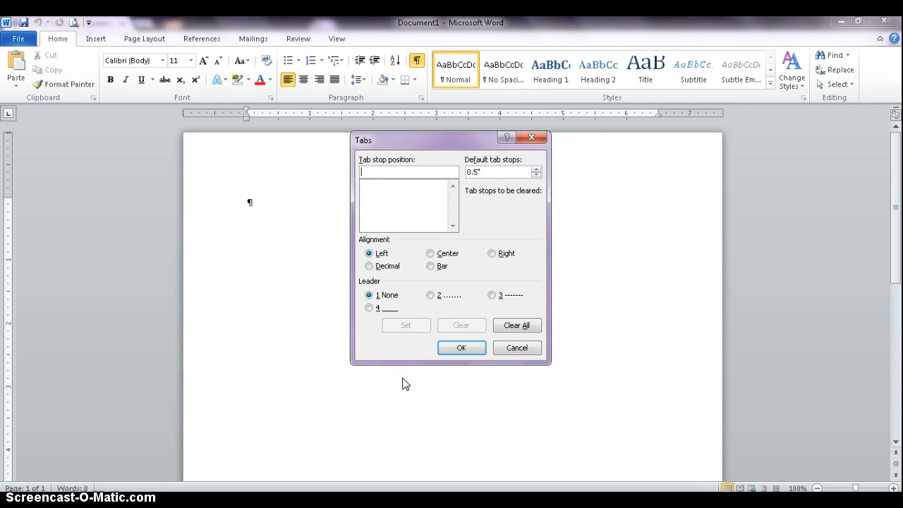
drag(459, 141, 540, 157)
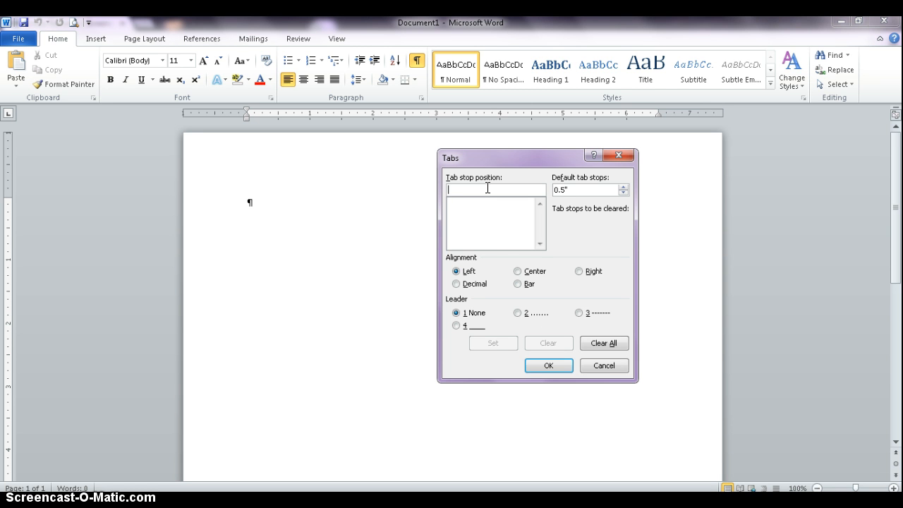
text(1.5)
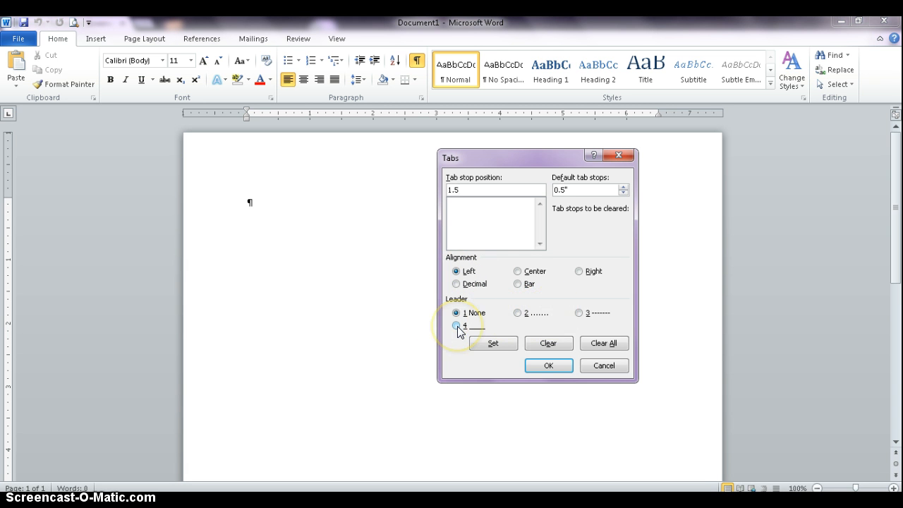
click(491, 344)
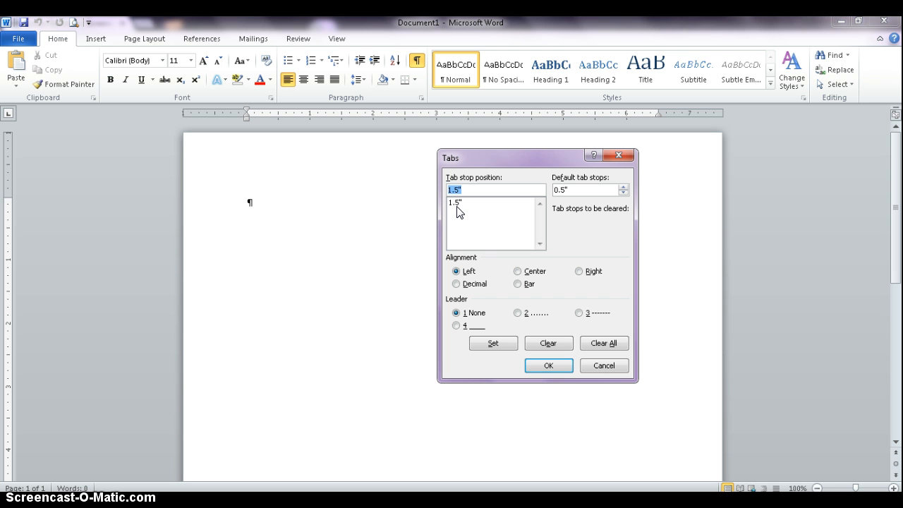
- Add a center-aligned tab stop at 3 inches with no leader
text(3)
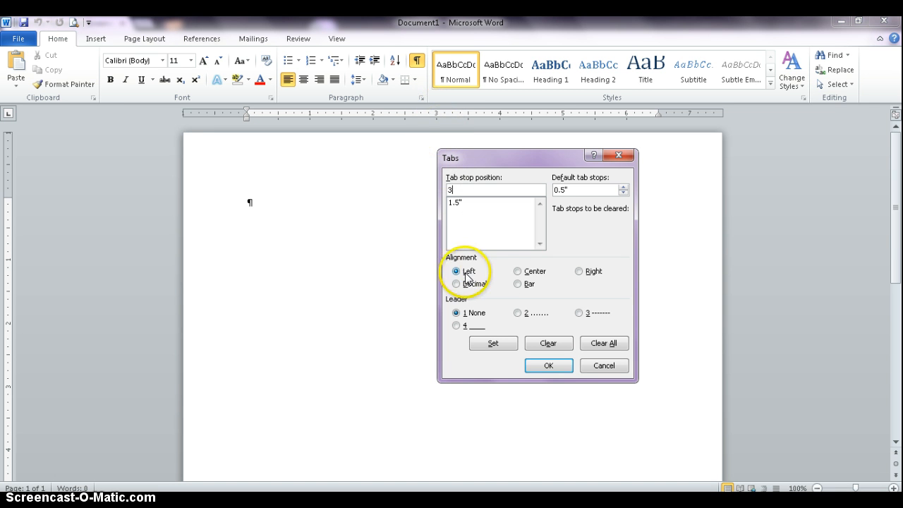
click(518, 272)
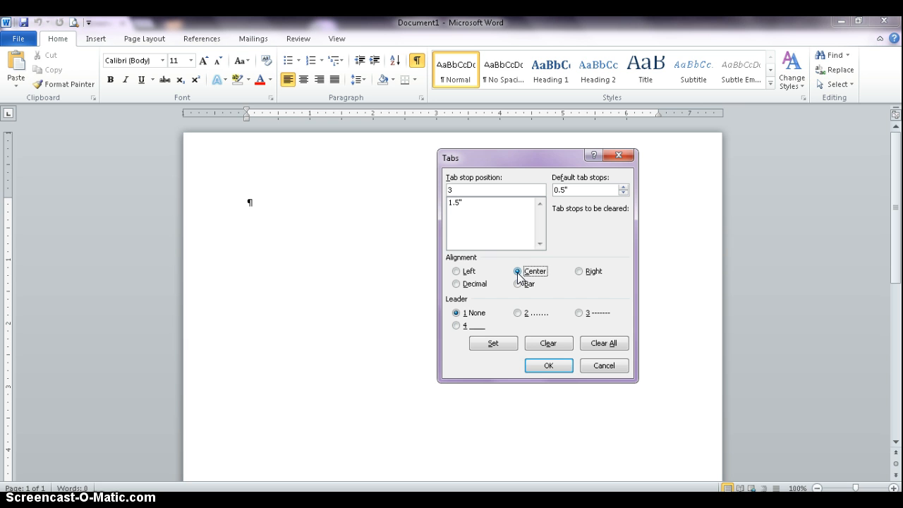
click(495, 344)
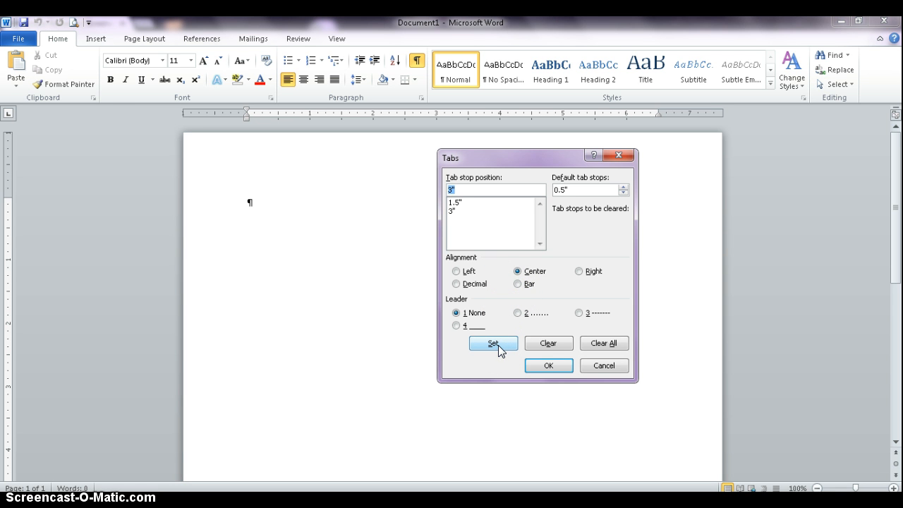
- Add a right-aligned tab stop at 5.5 inches with a dotted leader and apply the tab settings
text(5.5)
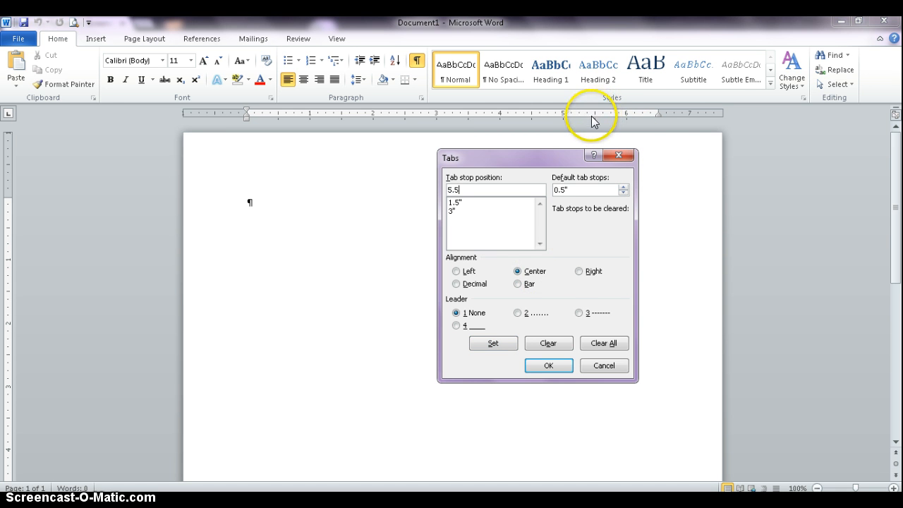
click(577, 271)
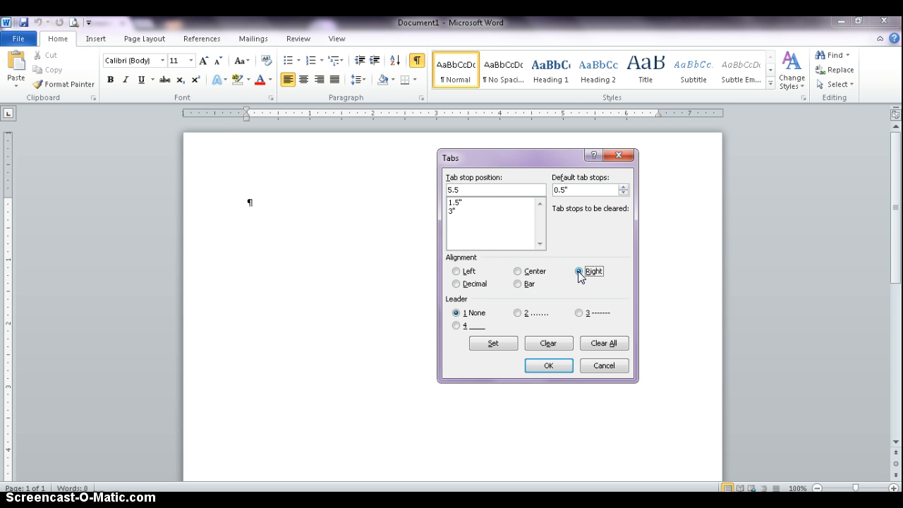
click(518, 314)
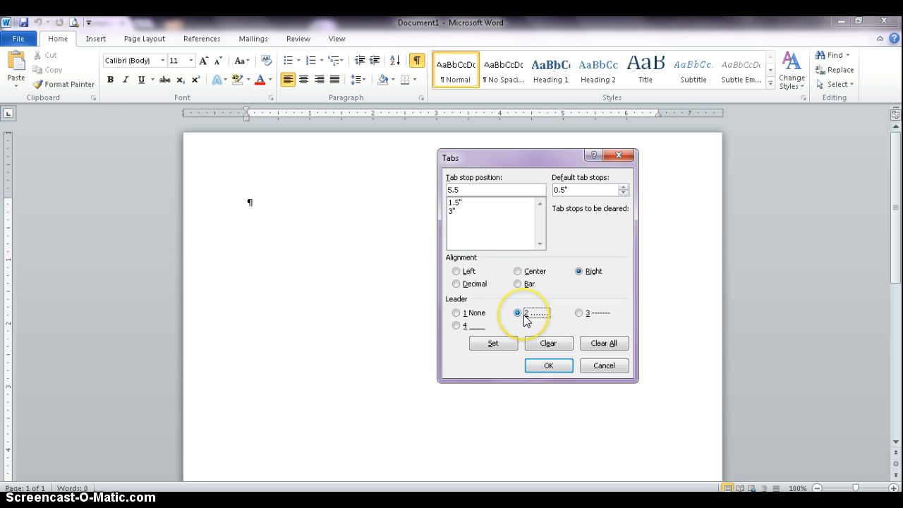
click(494, 343)
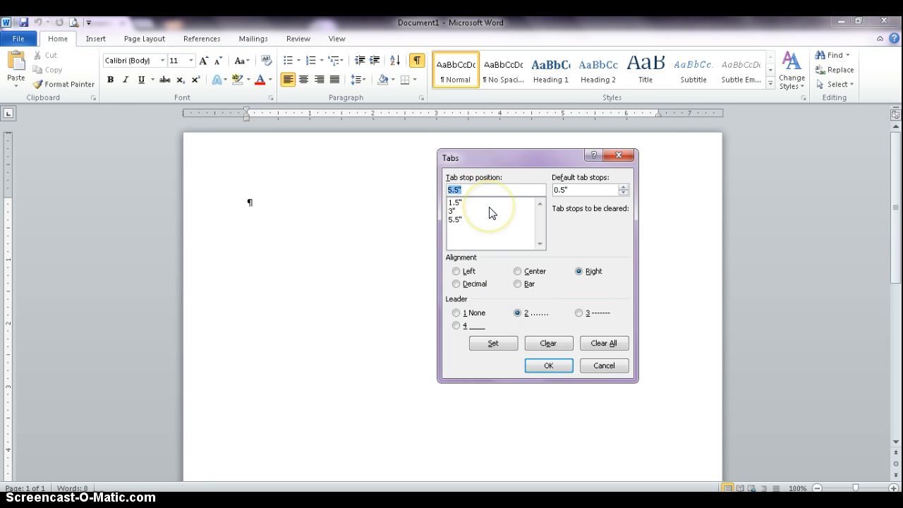
click(546, 365)
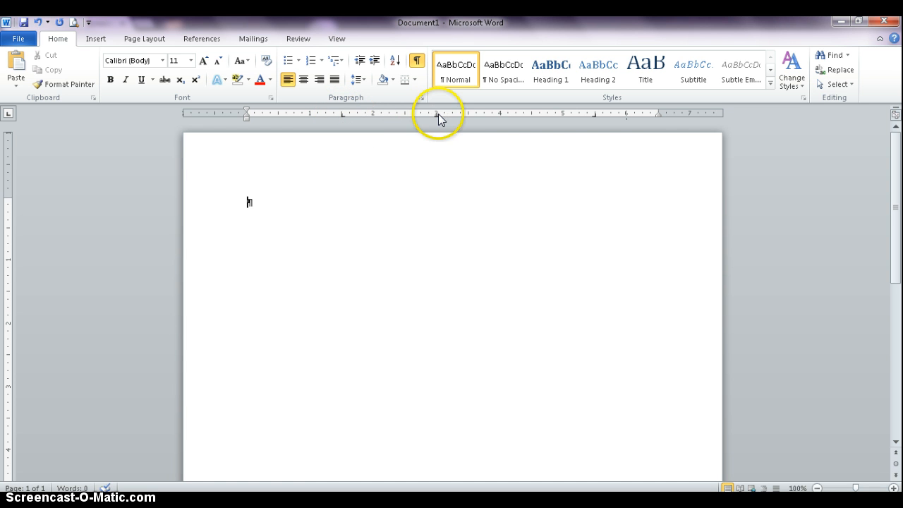
drag(438, 114, 597, 117)
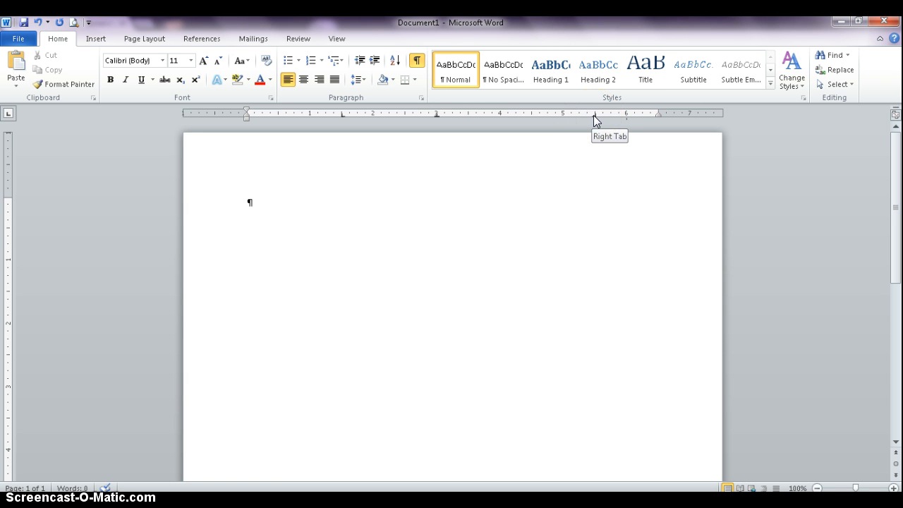
- Enter a tabbed line with the teacher's name at the left stop, "Computer Teacher" at the center stop and "Period 7" at the right stop
click(216, 294)
key(Tab)
text(Mrs. Saeli)
key(Tab)
text(Co)
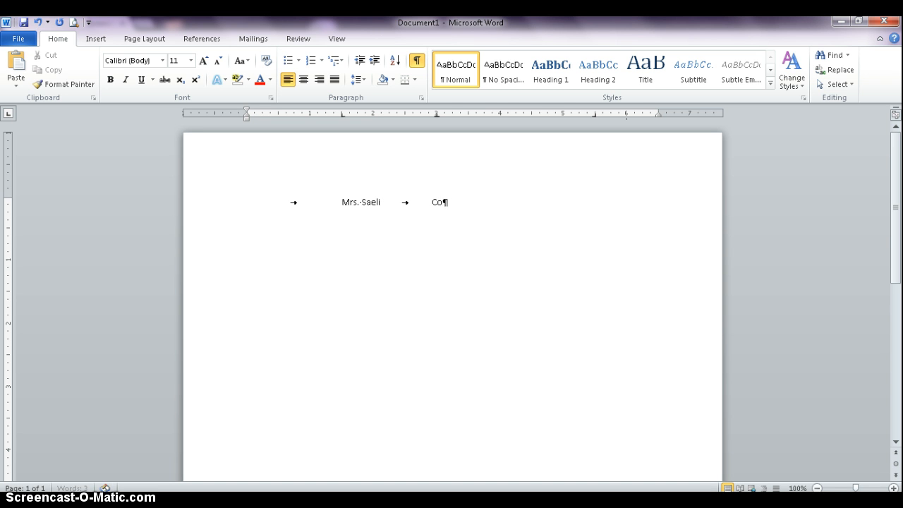
text(mputer Teacher)
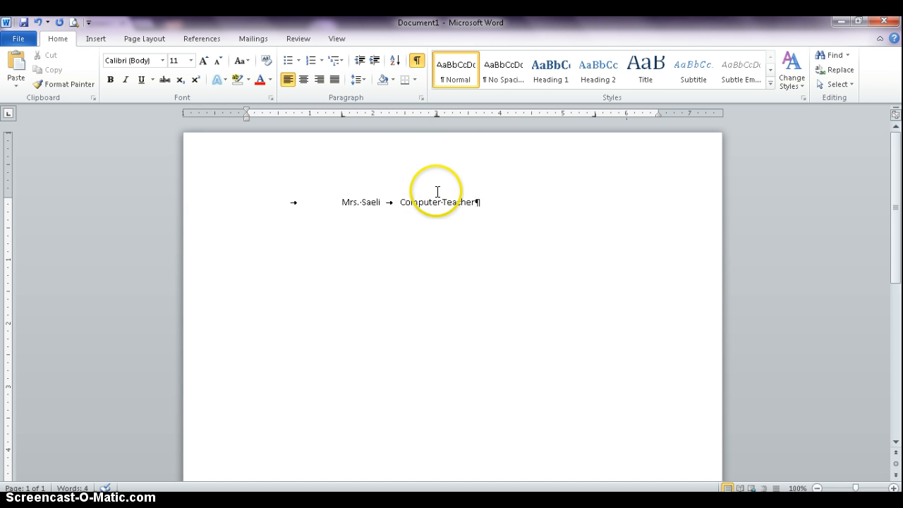
click(538, 177)
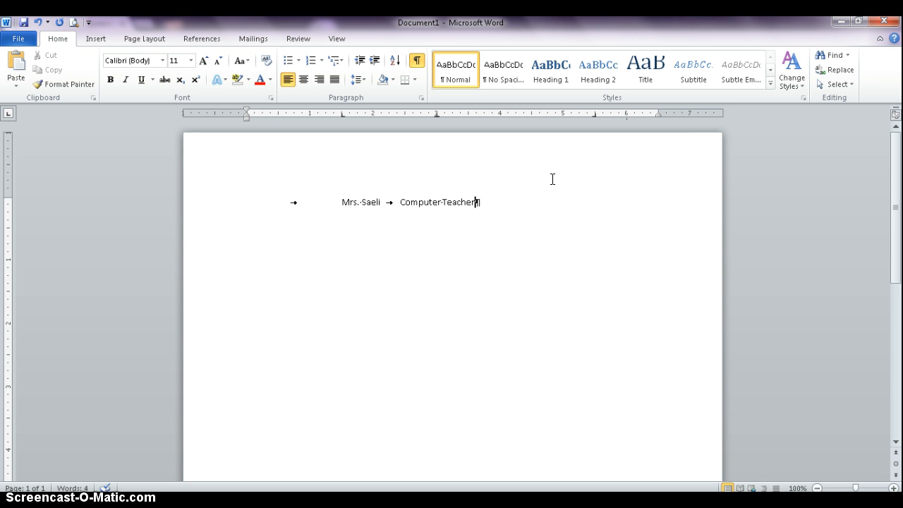
key(Tab)
text(Period)
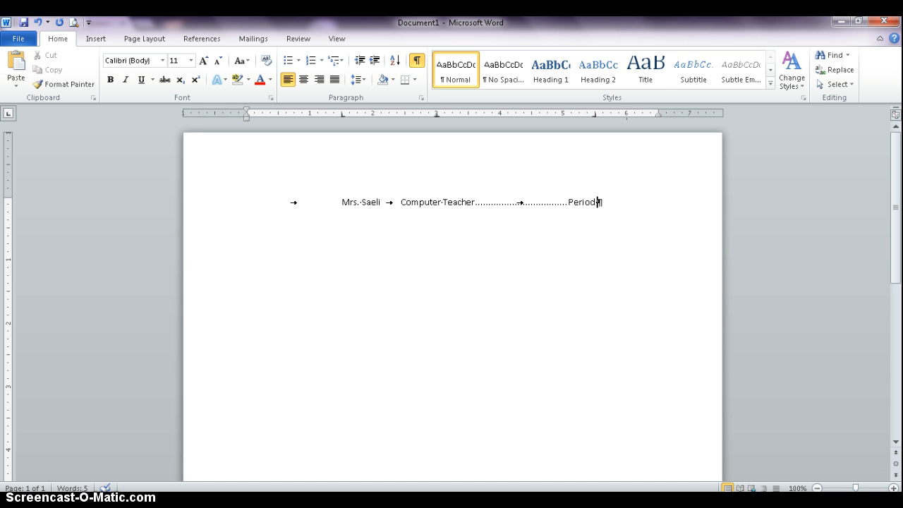
text( 7)
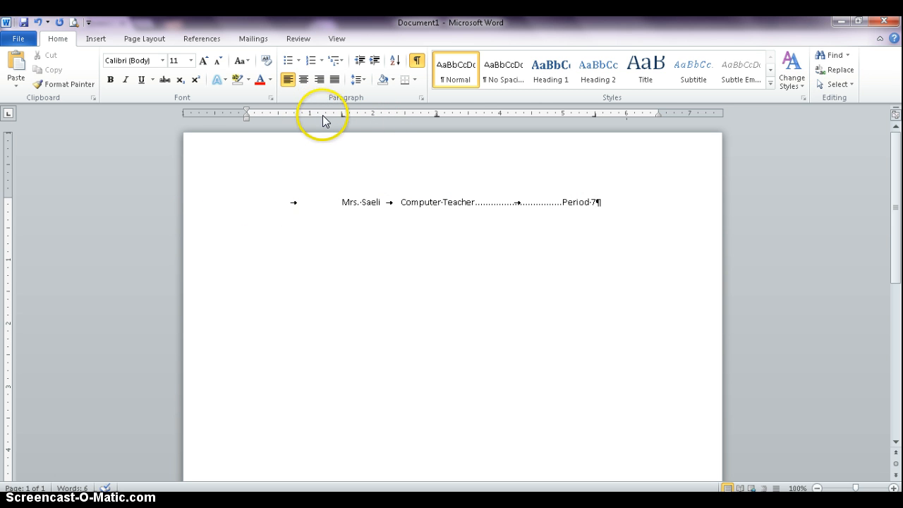
- Move the line's left tab stop to 1 inch on the ruler and check its position in the tab settings
drag(342, 115, 308, 117)
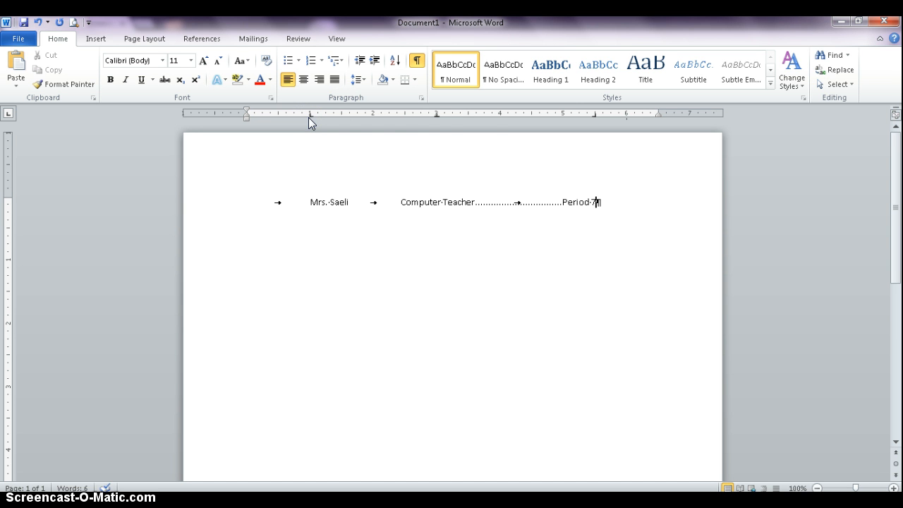
click(420, 98)
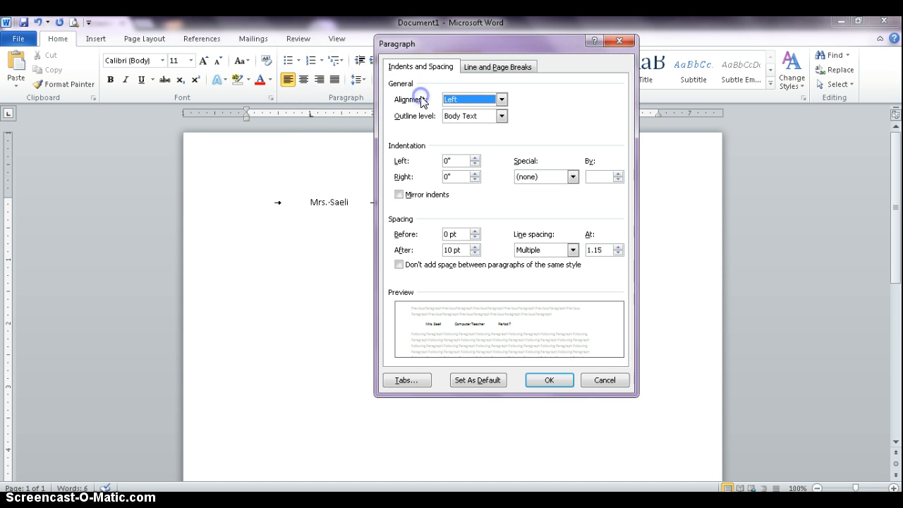
click(406, 379)
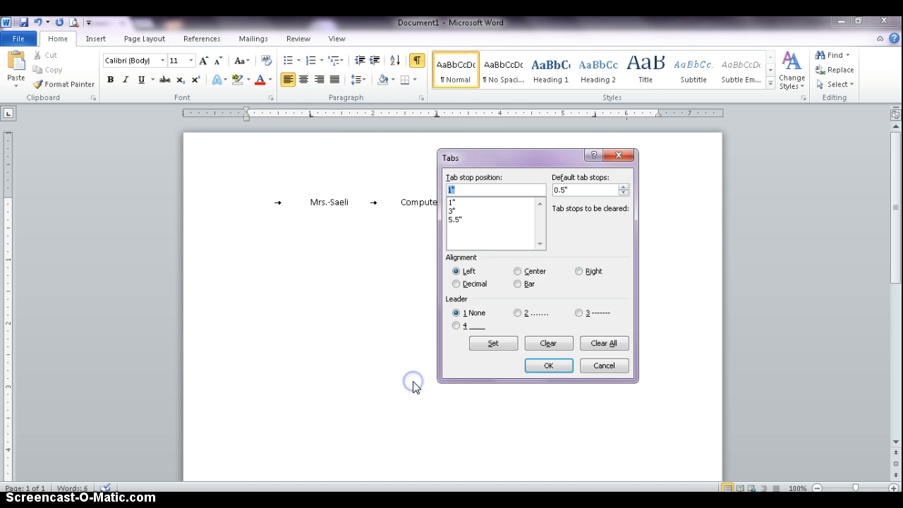
click(459, 203)
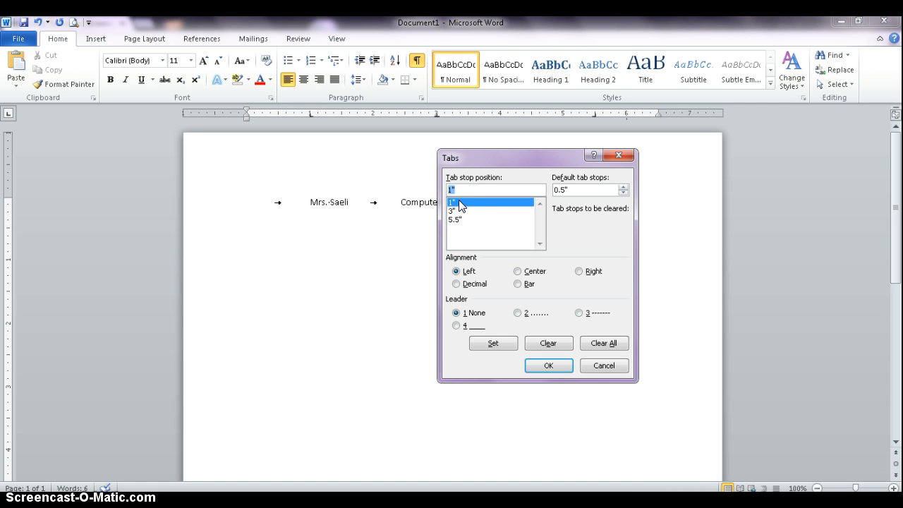
click(603, 366)
click(669, 151)
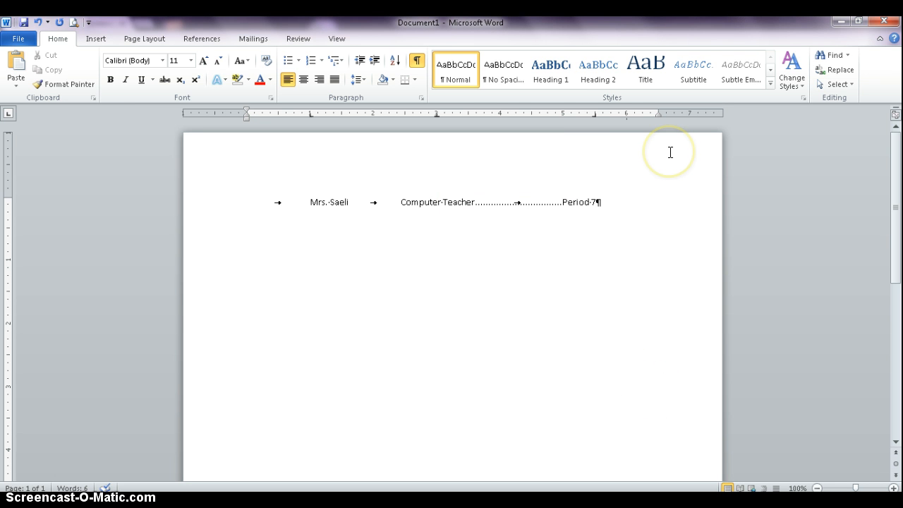
- Add a second tabbed line with the manager's name, "Manager" and "National Grid", and start a new paragraph below it
key(Return)
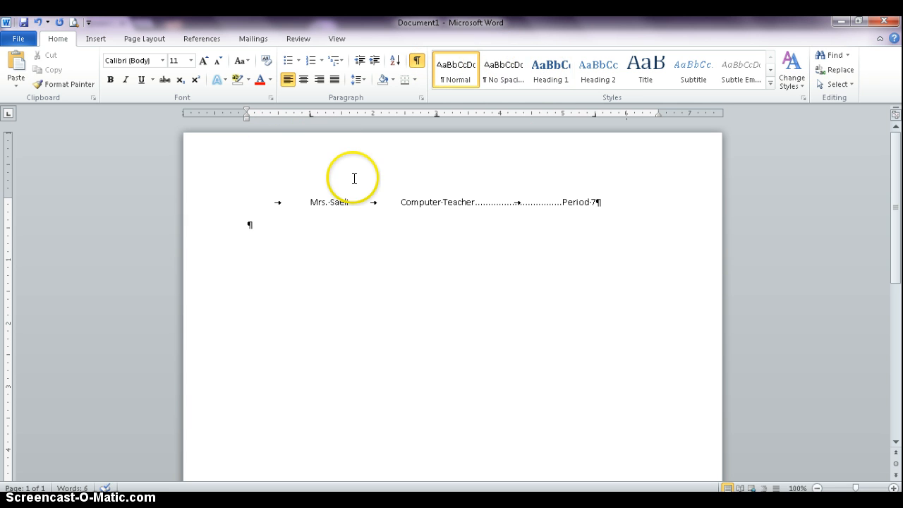
key(Tab)
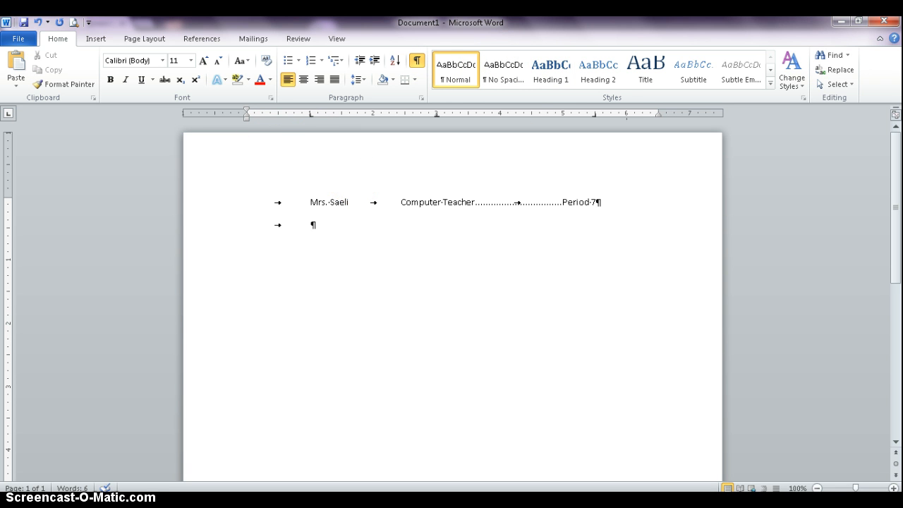
text(Mr. Saeli)
key(Tab)
text(Manager)
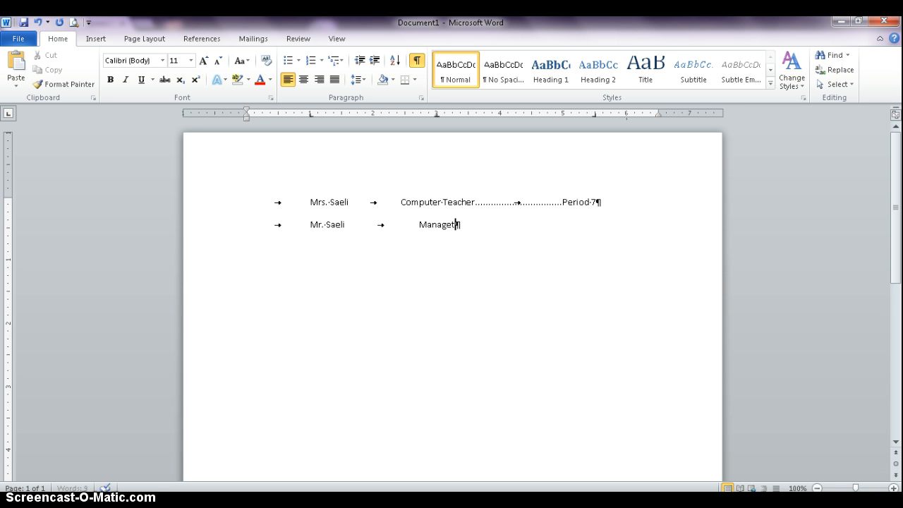
key(Tab)
text(Nation)
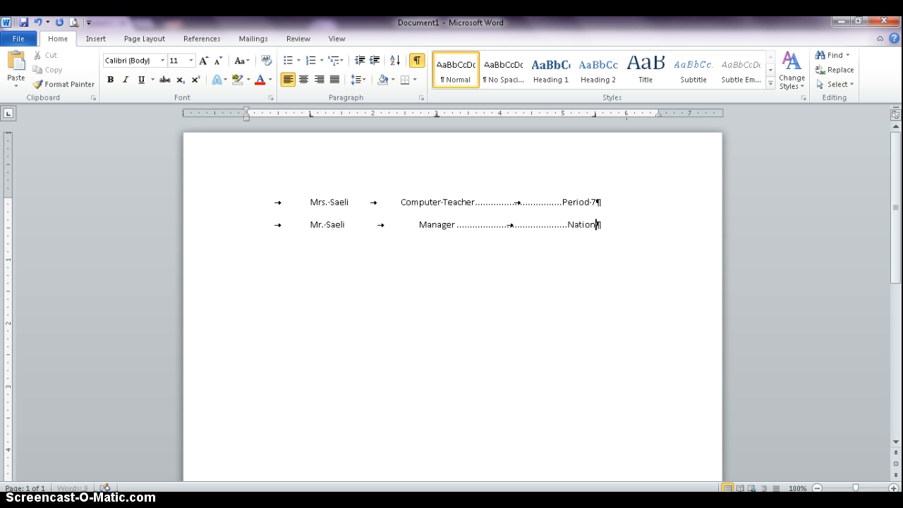
text(al Grid)
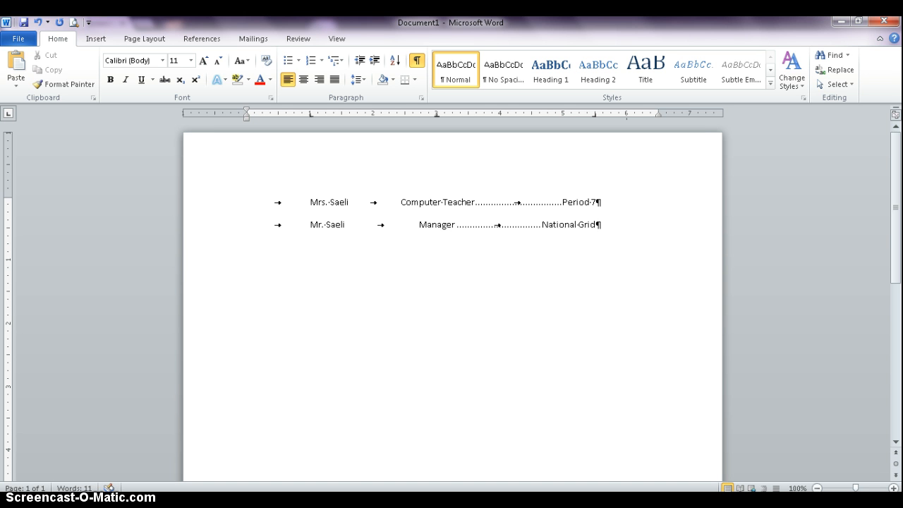
key(Return)
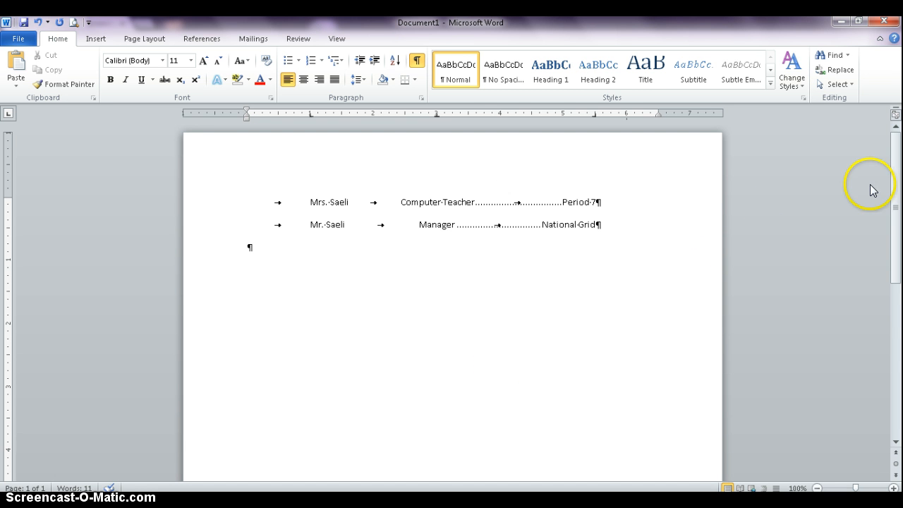
- Examine how the tabbed lines look in the print preview, and return to the document
mouse_move(892, 190)
mouse_down()
mouse_move(897, 318)
mouse_move(899, 176)
mouse_up()
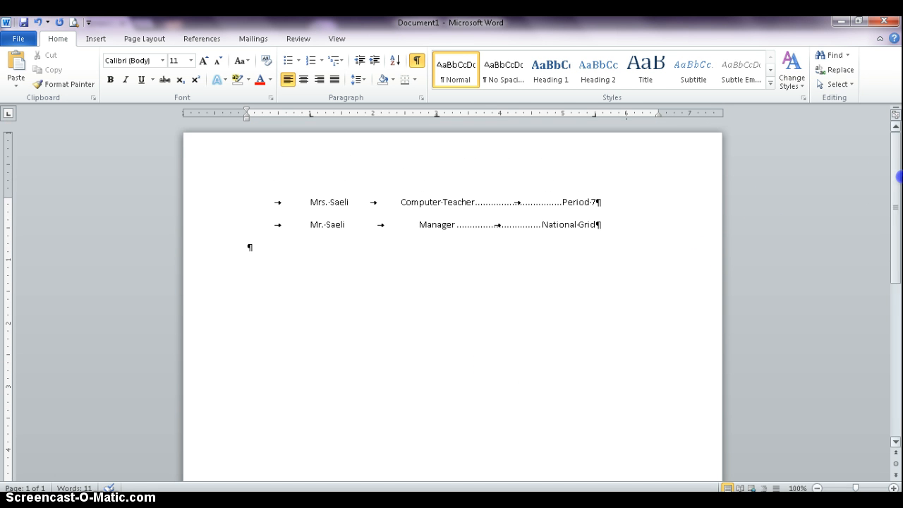
click(26, 40)
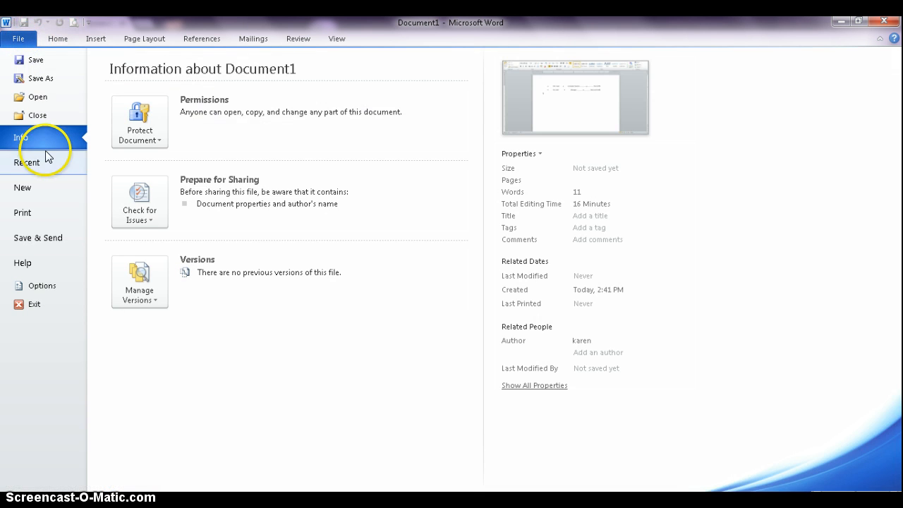
click(39, 212)
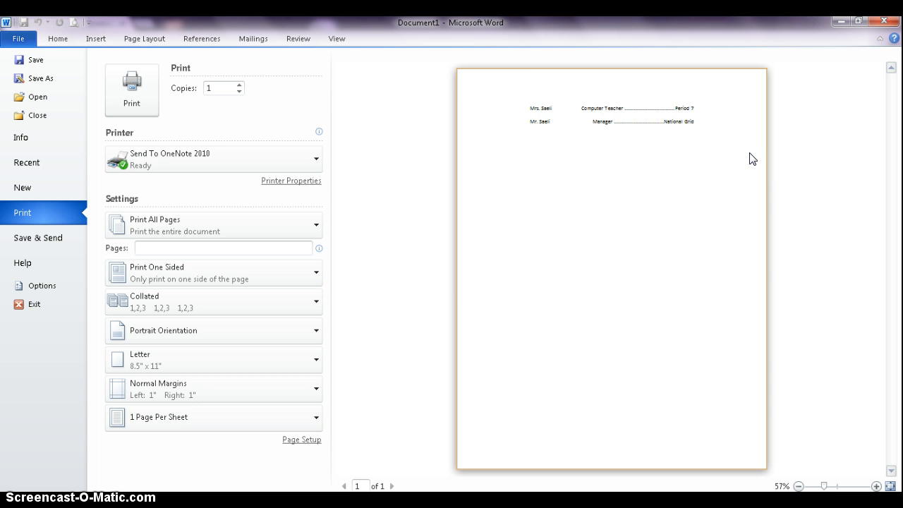
click(51, 38)
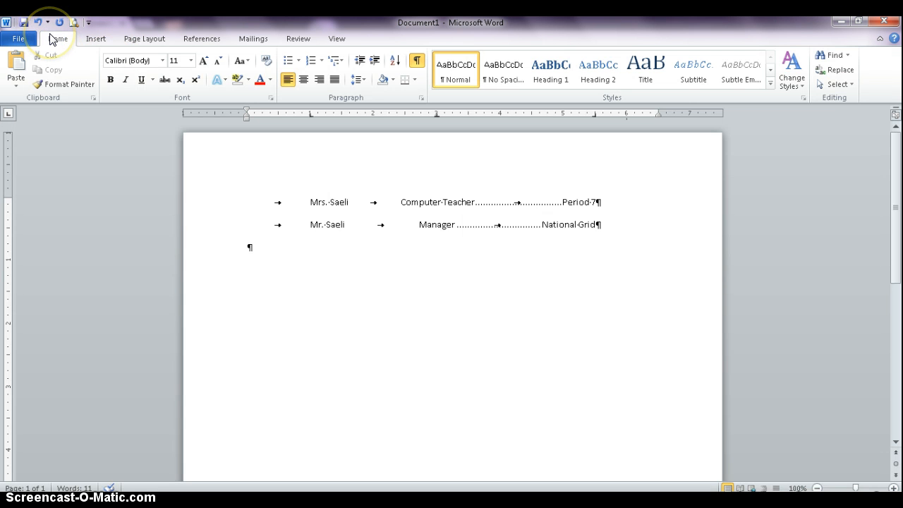
- Set the page's vertical alignment to Center for the whole document in the page setup
click(146, 39)
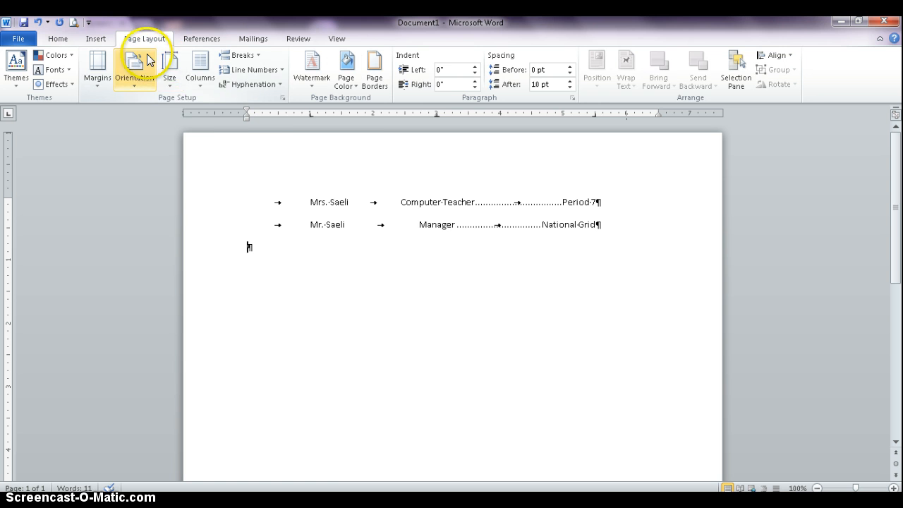
click(283, 97)
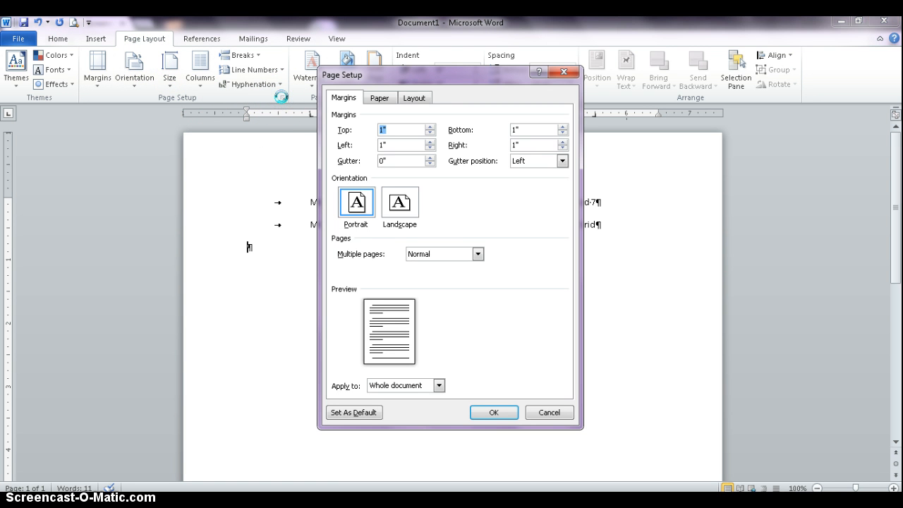
click(414, 98)
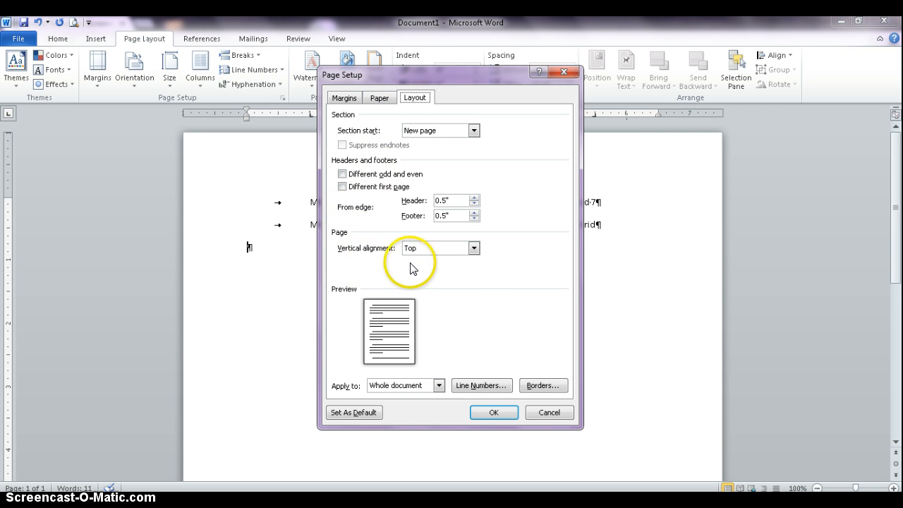
click(474, 248)
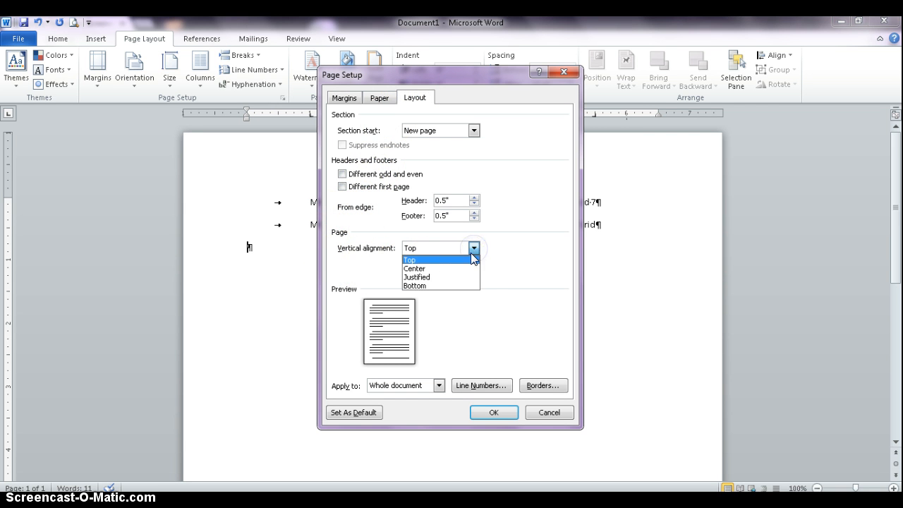
click(463, 269)
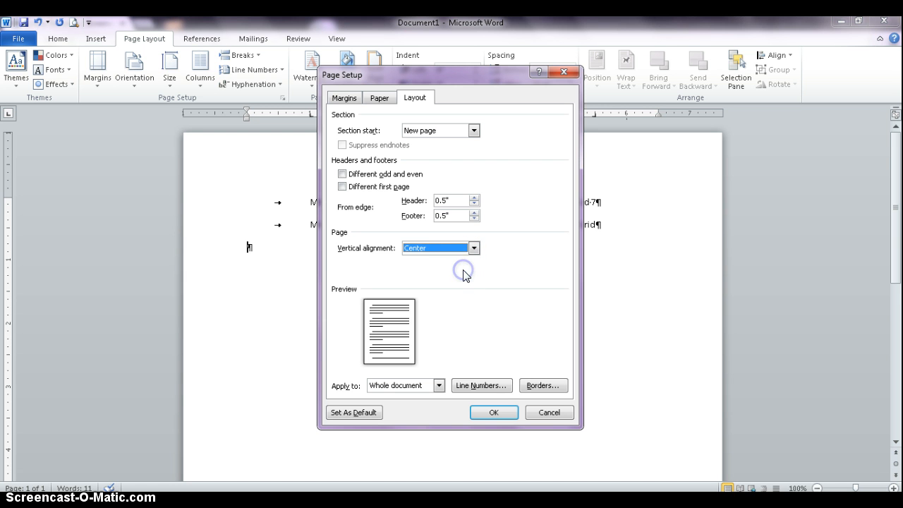
click(491, 411)
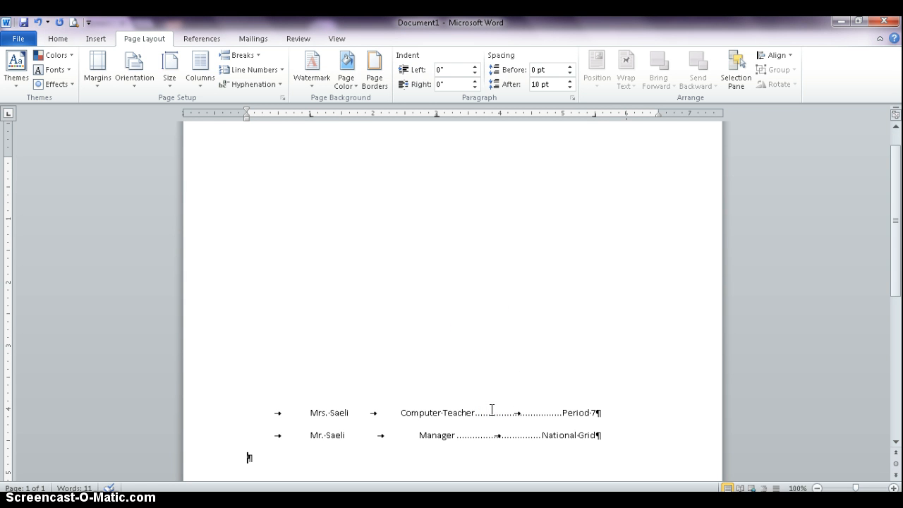
- Check the vertical placement of the tabbed lines on the page in the print preview, and return to the document
click(21, 39)
click(40, 203)
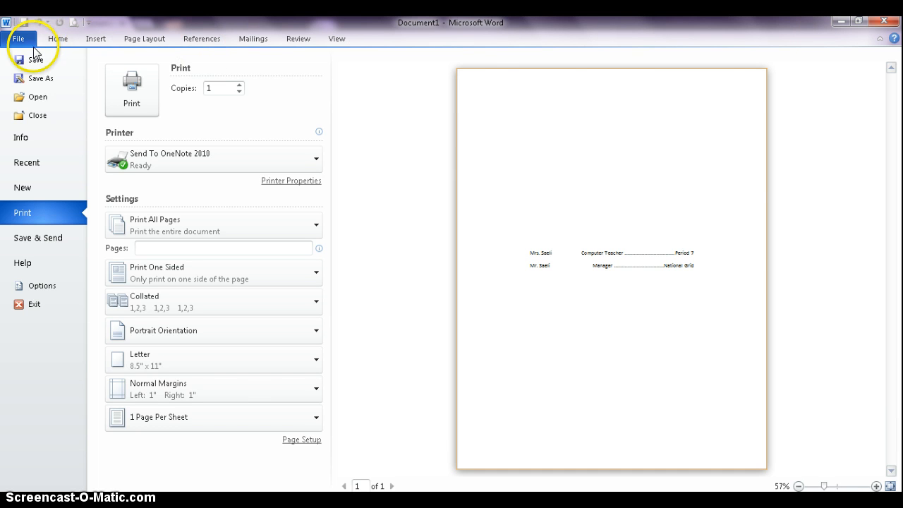
click(55, 41)
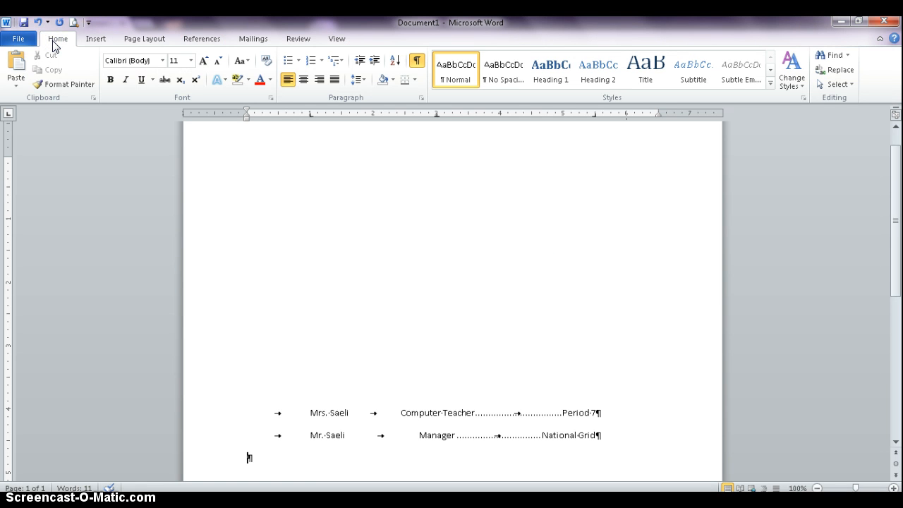